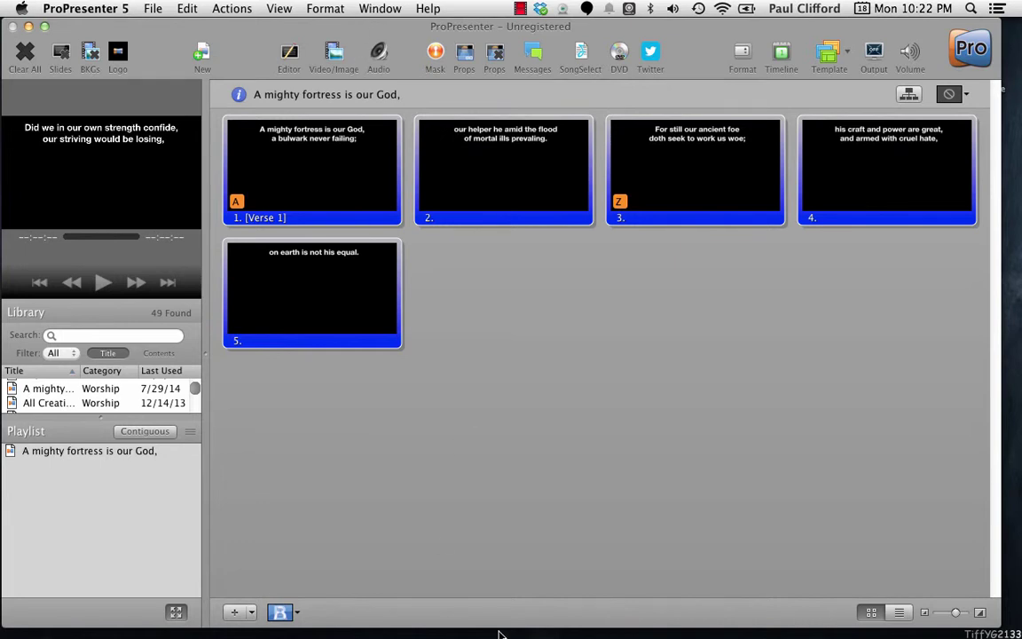
Switch to Finder to bring up the Desktop folder holding the exported song bundles
key("super+Tab")
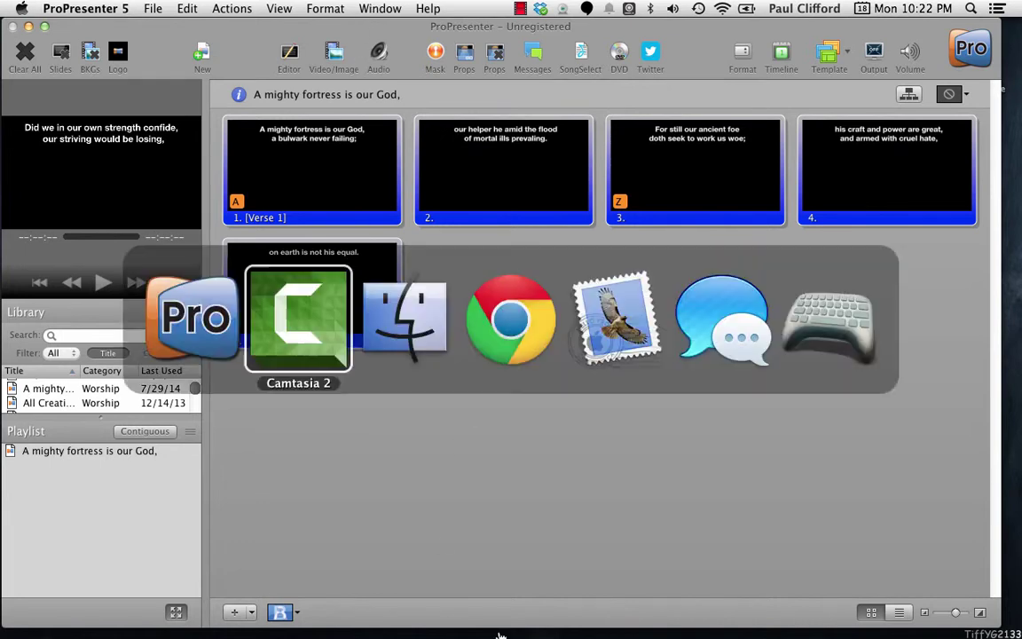
key("super+Tab")
key("super+Tab")
key("super+Tab")
key("super+Tab")
key("super+Tab")
key("super+Tab")
key("super+Tab")
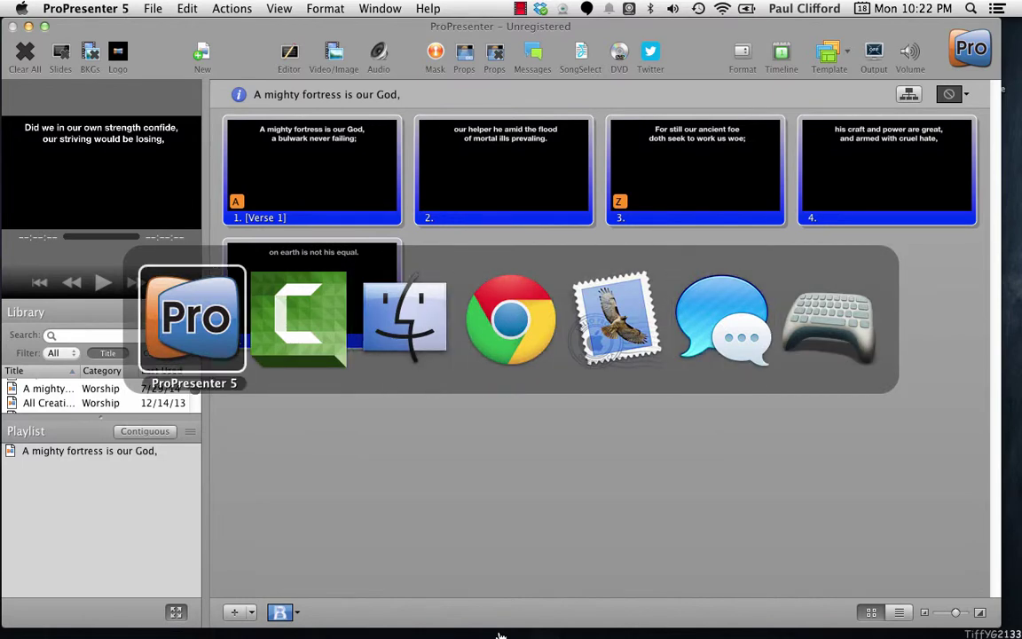
key("super+Tab")
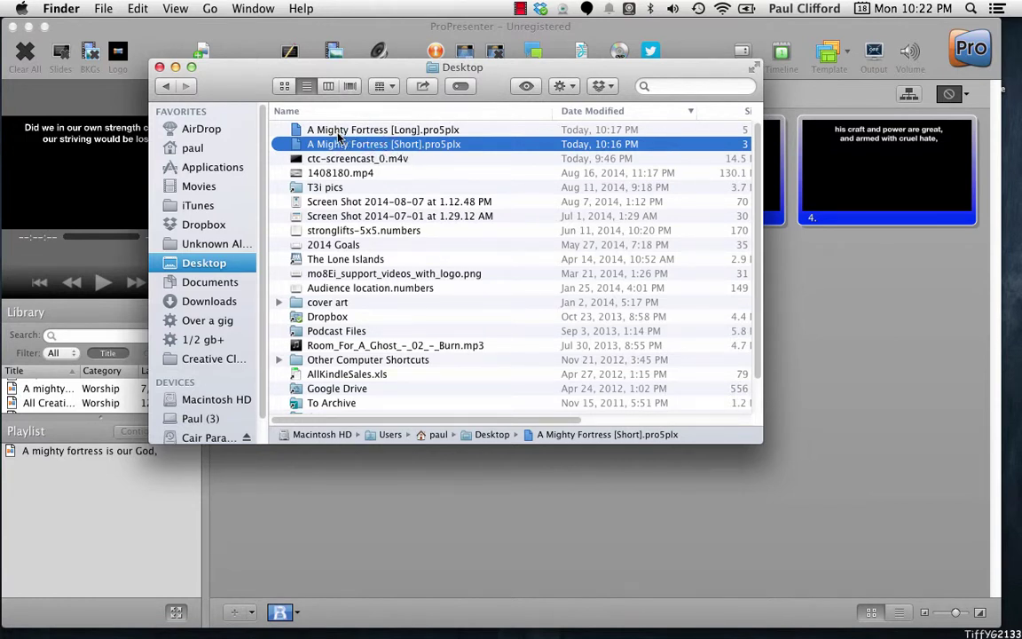
Open A Mighty Fortress [Long].pro5plx from the Desktop folder in ProPresenter and write over the existing library song
left_click(294, 130)
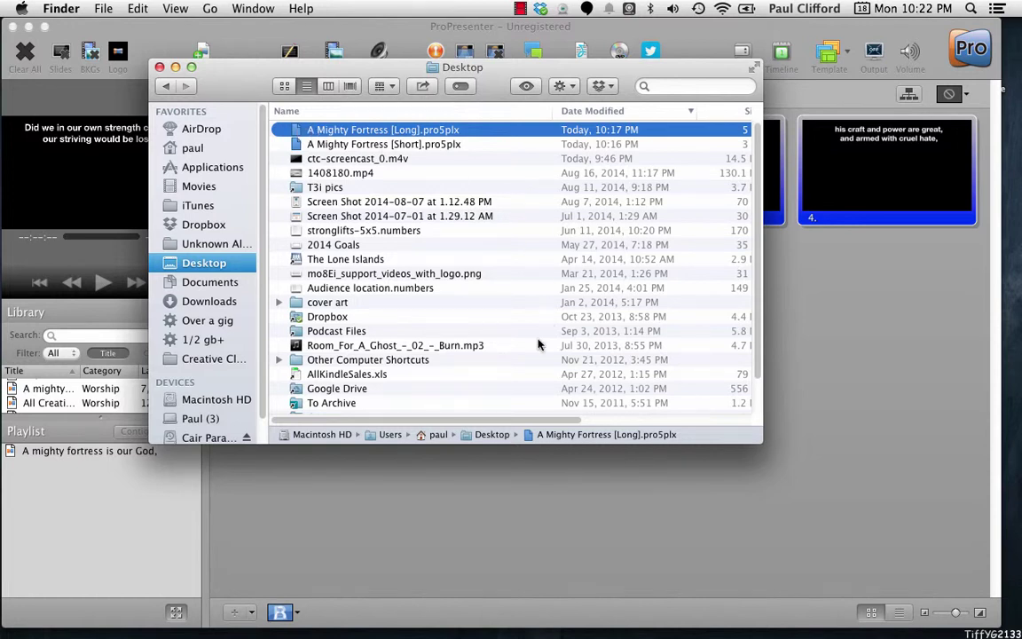
left_click_drag(470, 418, 524, 419)
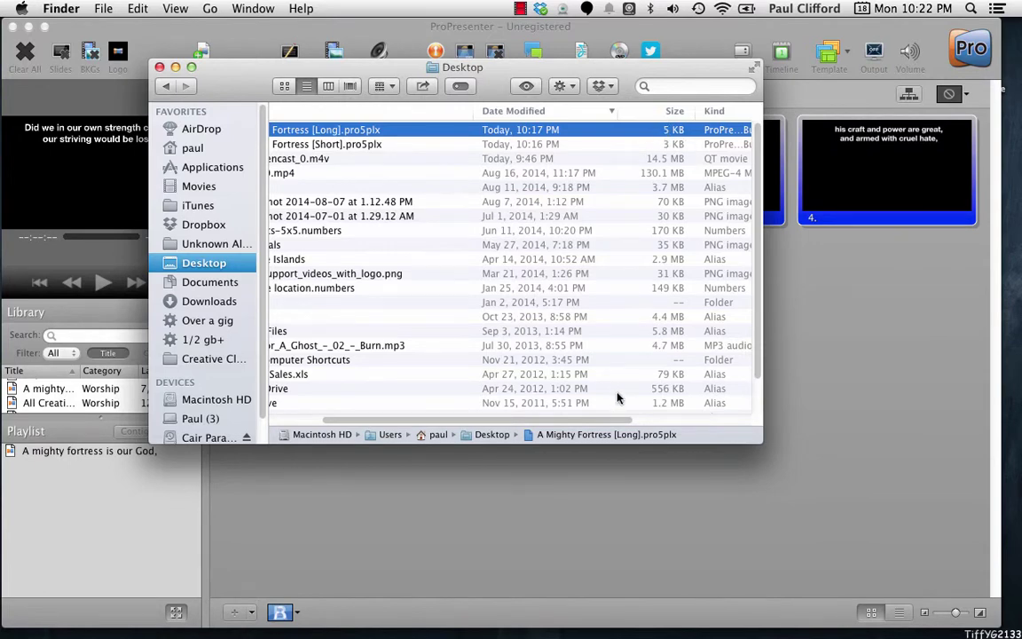
scroll(561, 423, "left", 5)
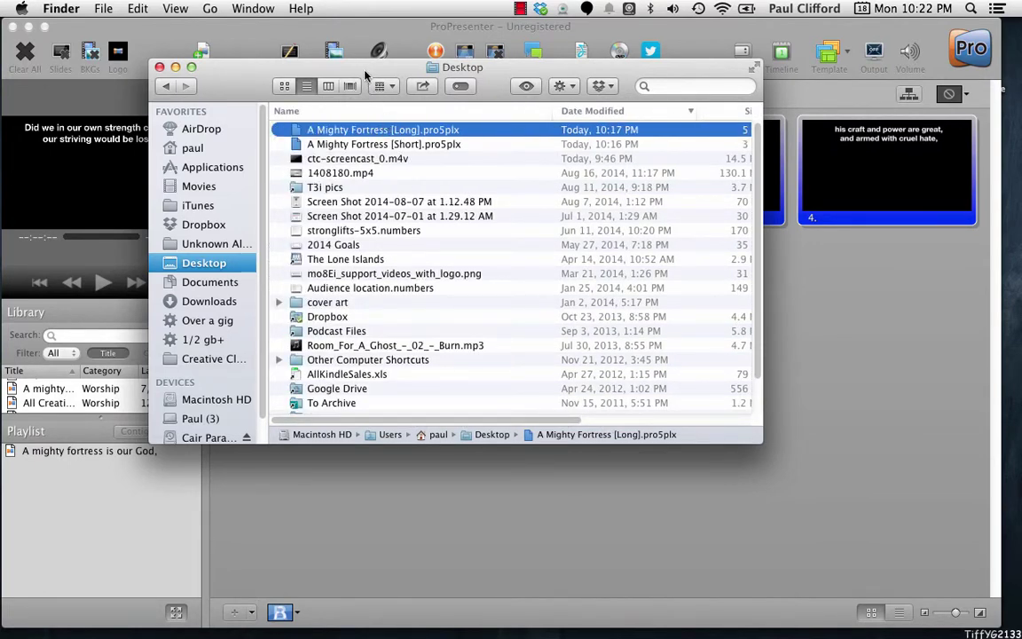
left_click_drag(332, 64, 527, 179)
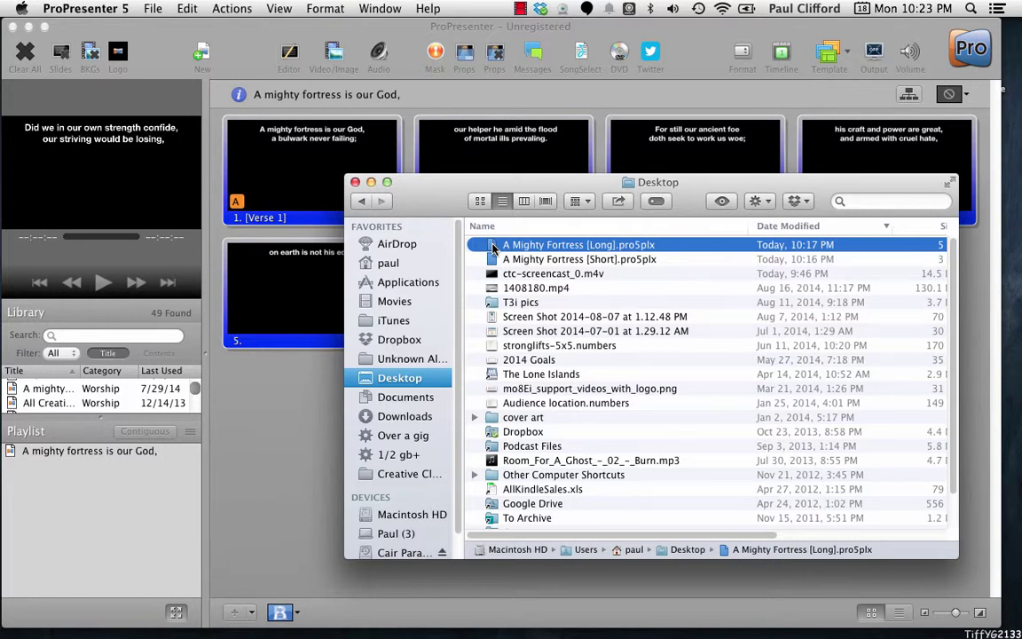
double_click(494, 248)
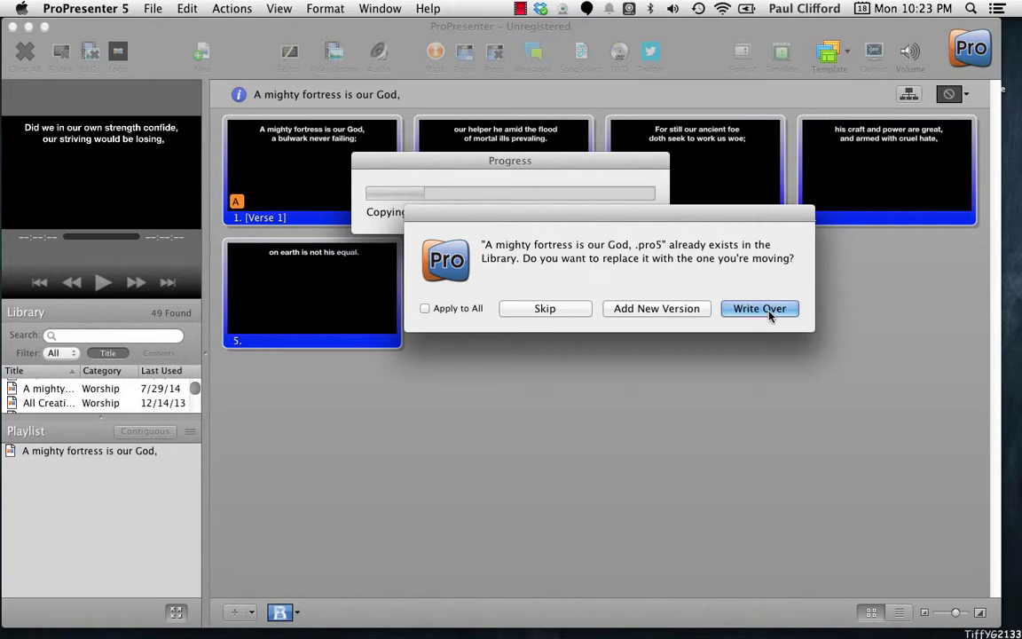
left_click(759, 308)
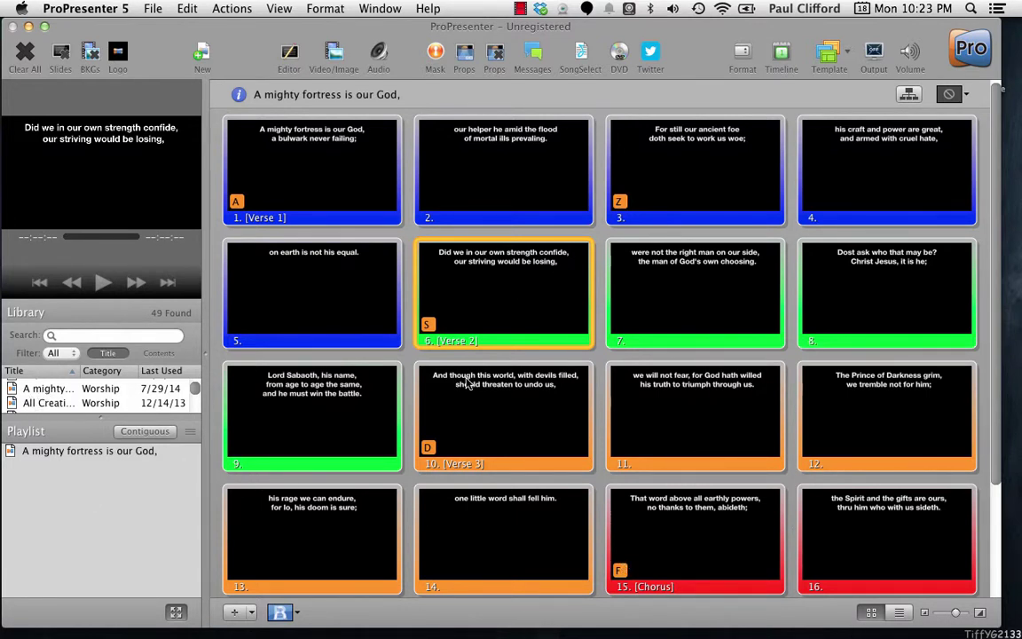
Delete the five blue Verse 1 slides from the song and save the presentation
left_click(370, 333)
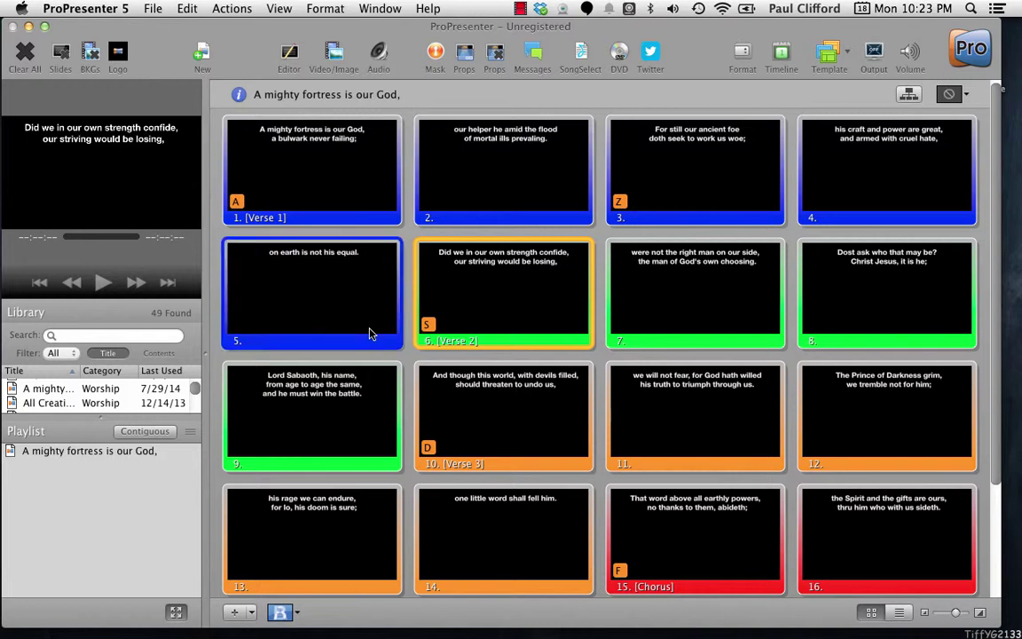
left_click(301, 198, "shift")
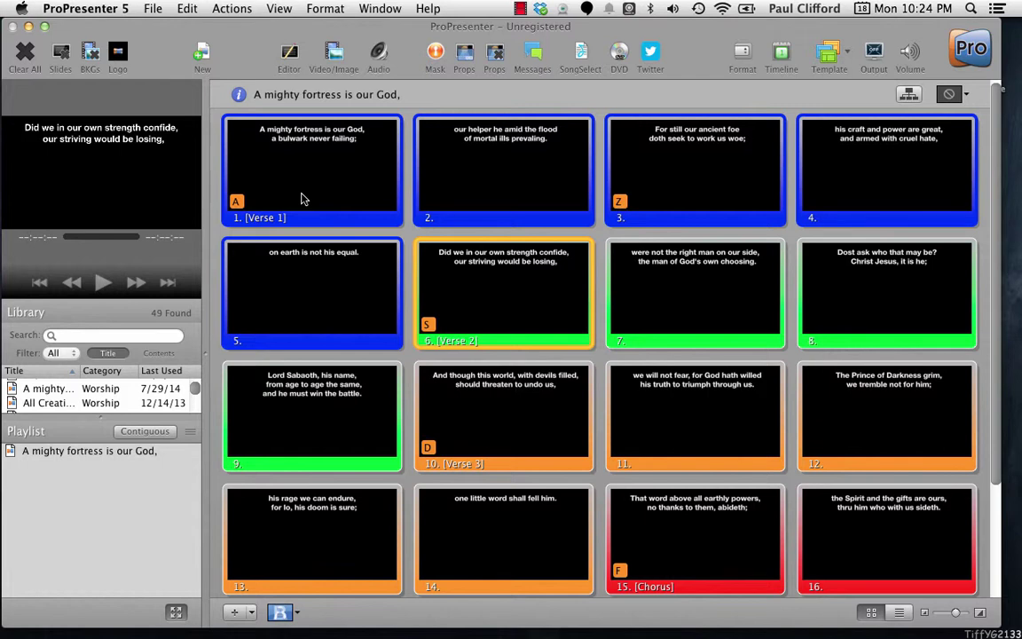
key("BackSpace")
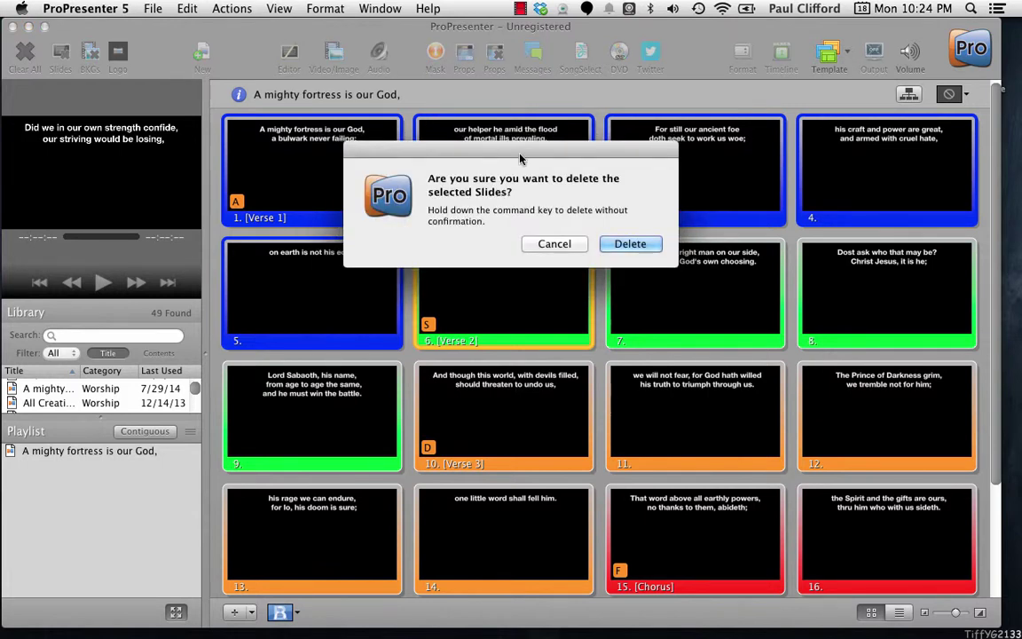
left_click(632, 244)
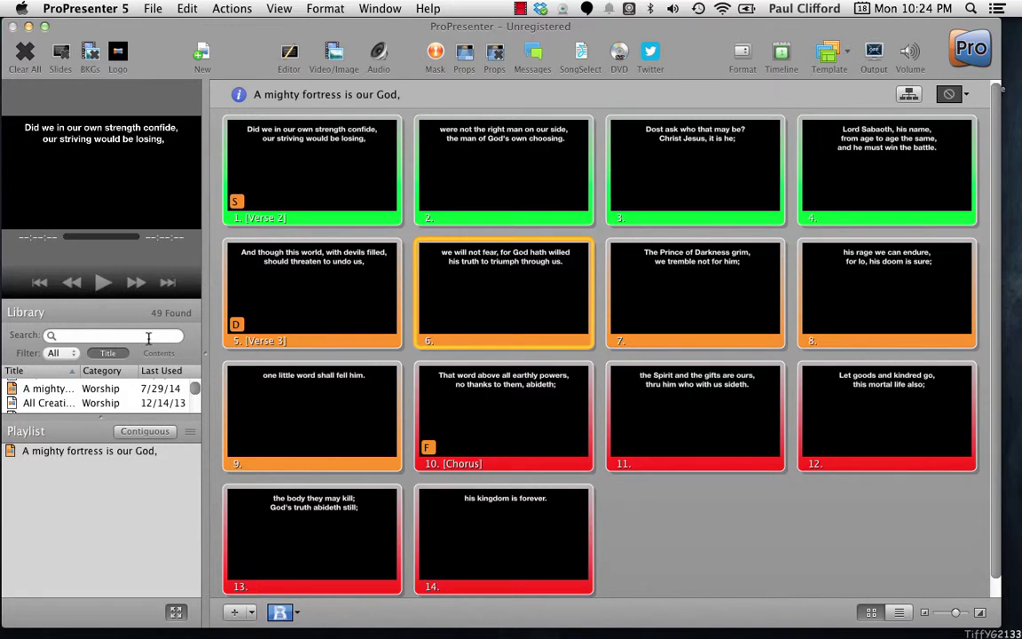
key("super+s")
Export the playlist to the Desktop as "A mighty fortress is our God [vs. 2-4]" without including media
left_click(148, 11)
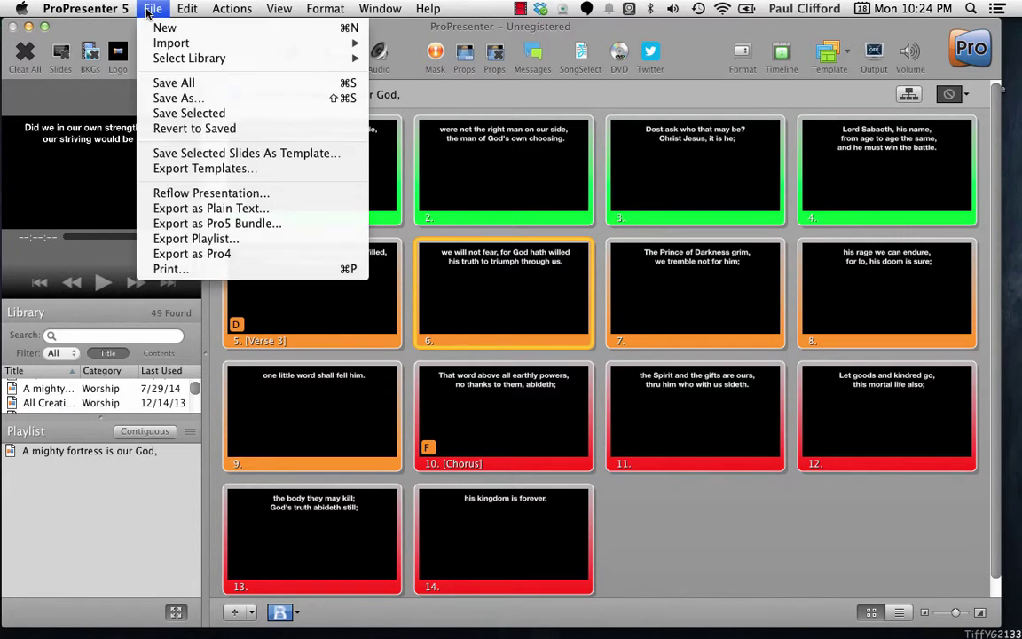
left_click(184, 239)
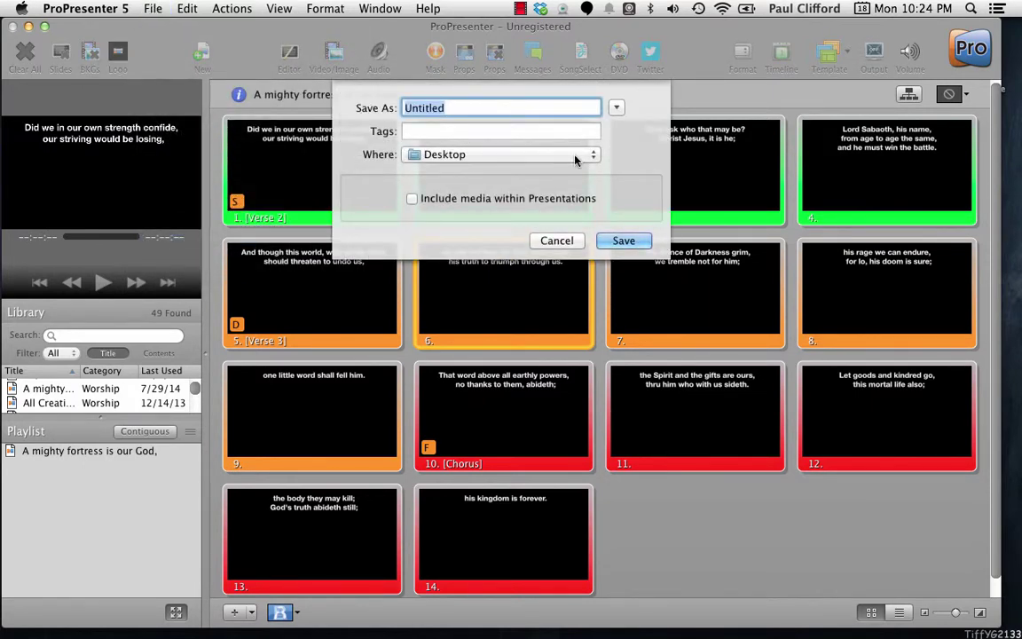
type("A ma")
type("ghty")
type(" fortress is our")
type(" God ")
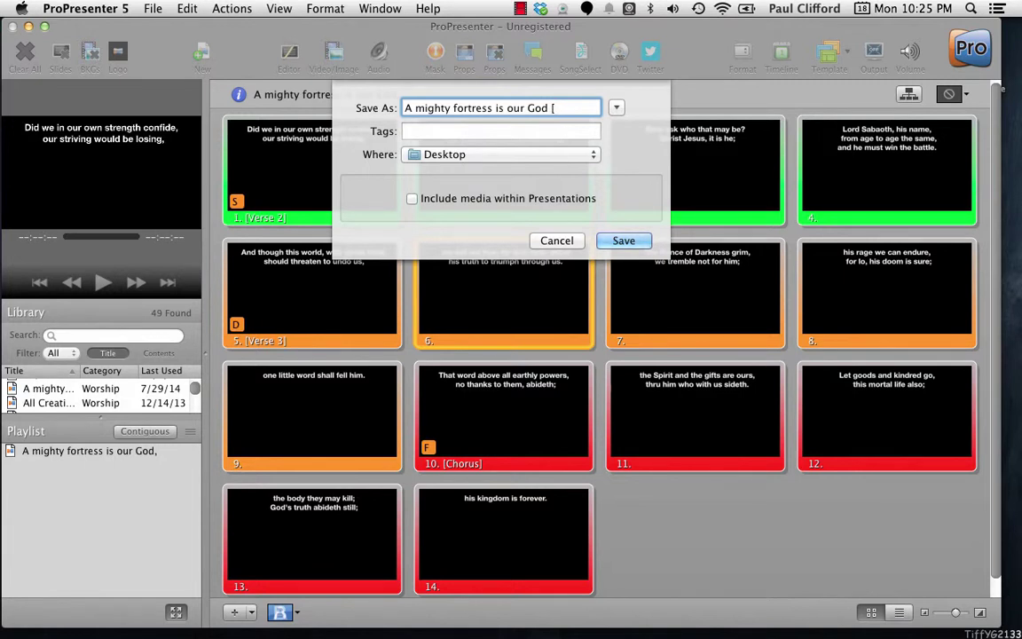
type("[vs. 2-4")
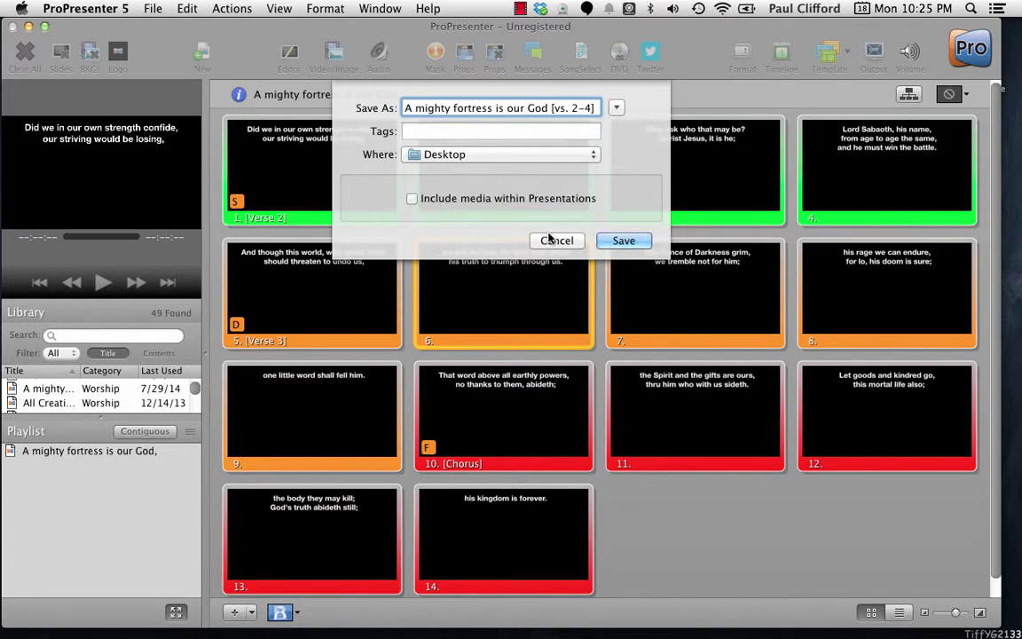
left_click(622, 241)
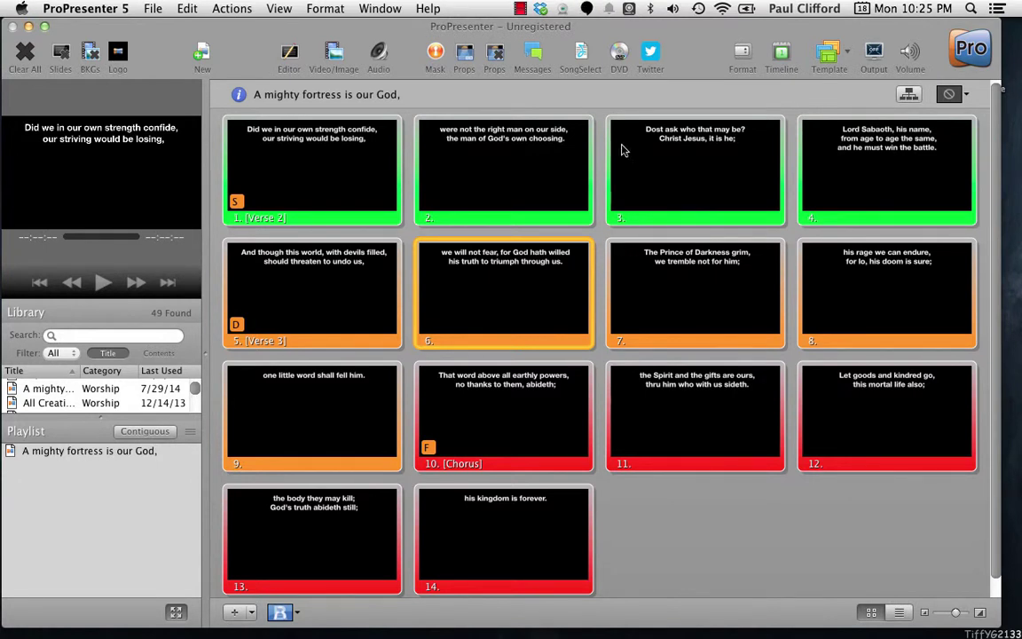
Switch to Finder and reopen A Mighty Fortress [Long].pro5plx, writing over the shortened song in the library
key("super+Tab")
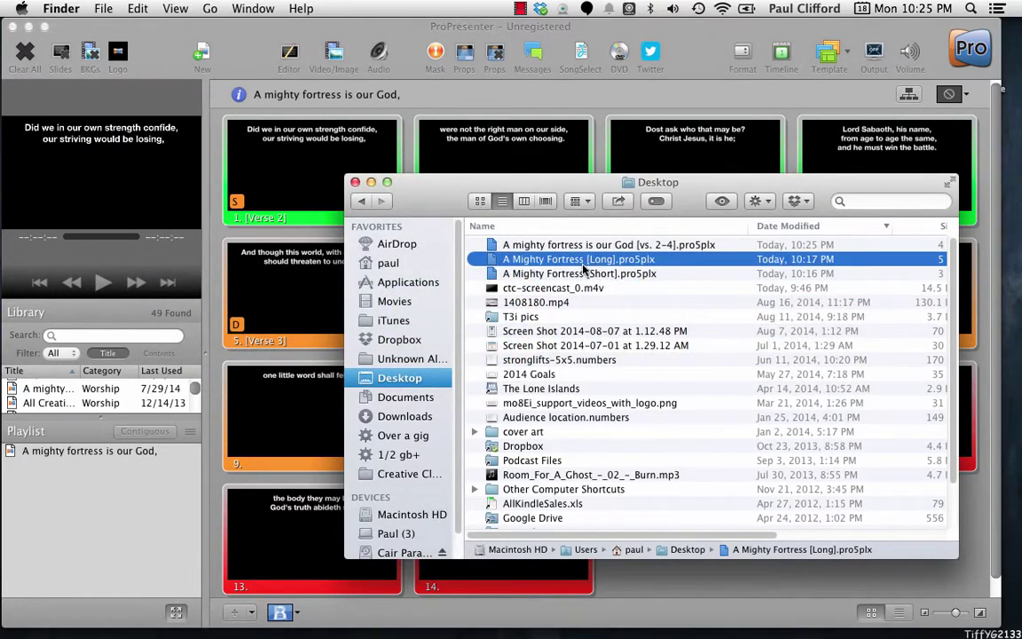
left_click(580, 246)
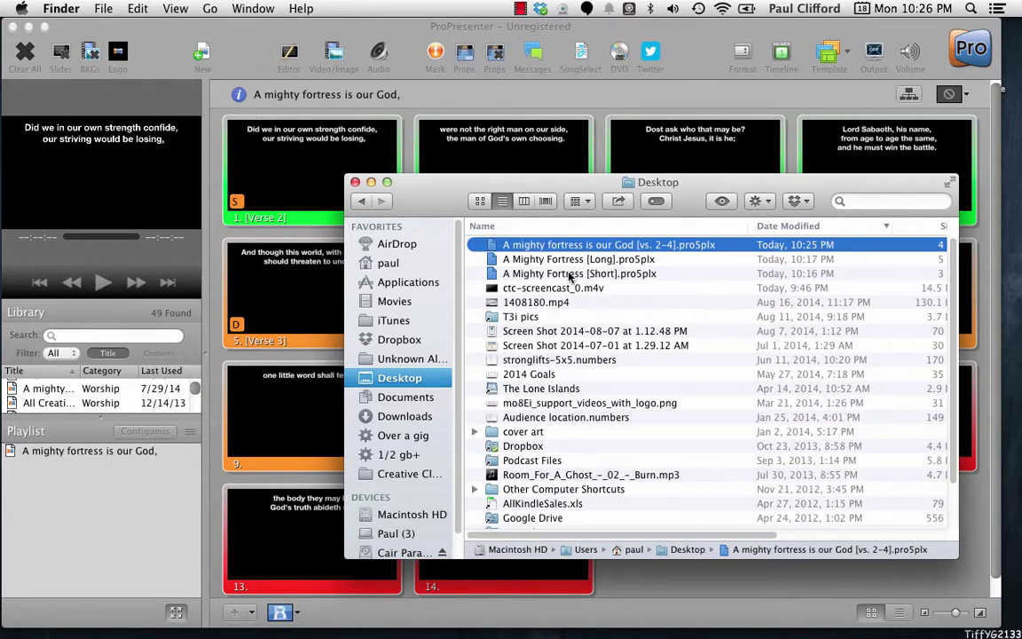
left_click(538, 260)
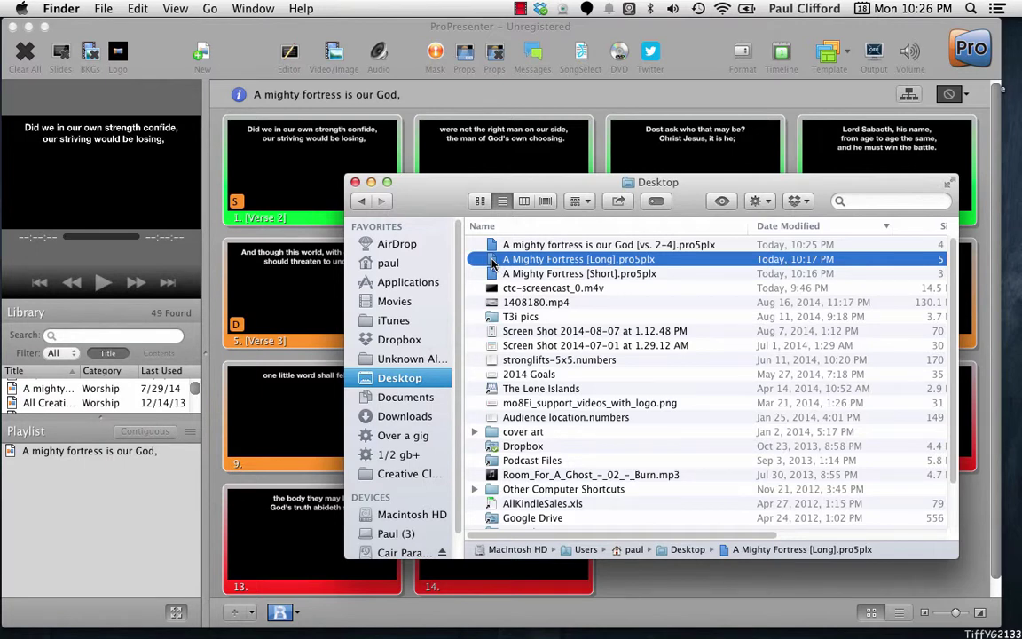
double_click(493, 263)
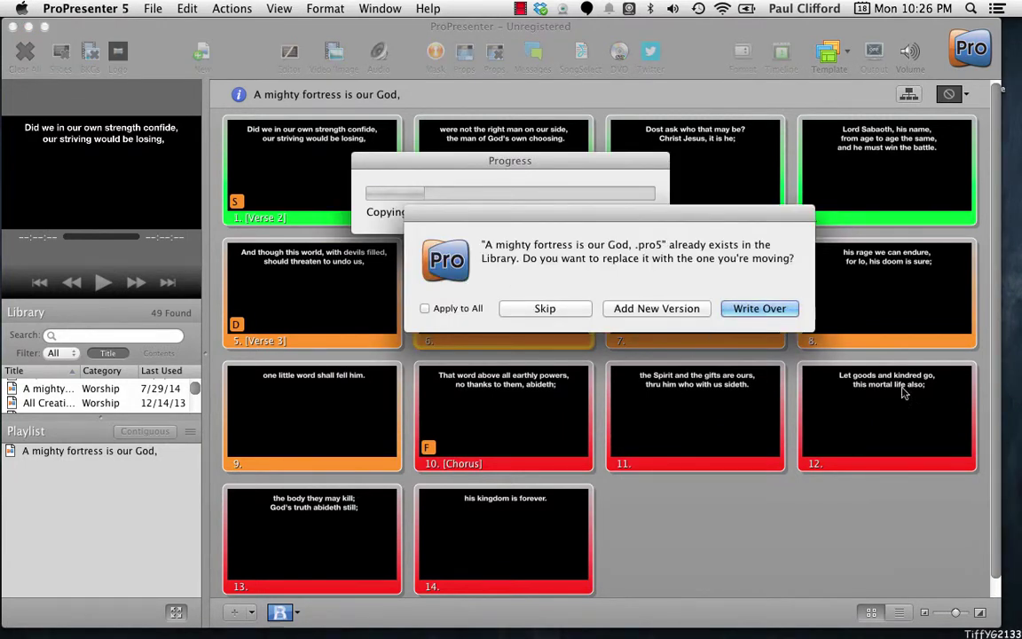
left_click(745, 308)
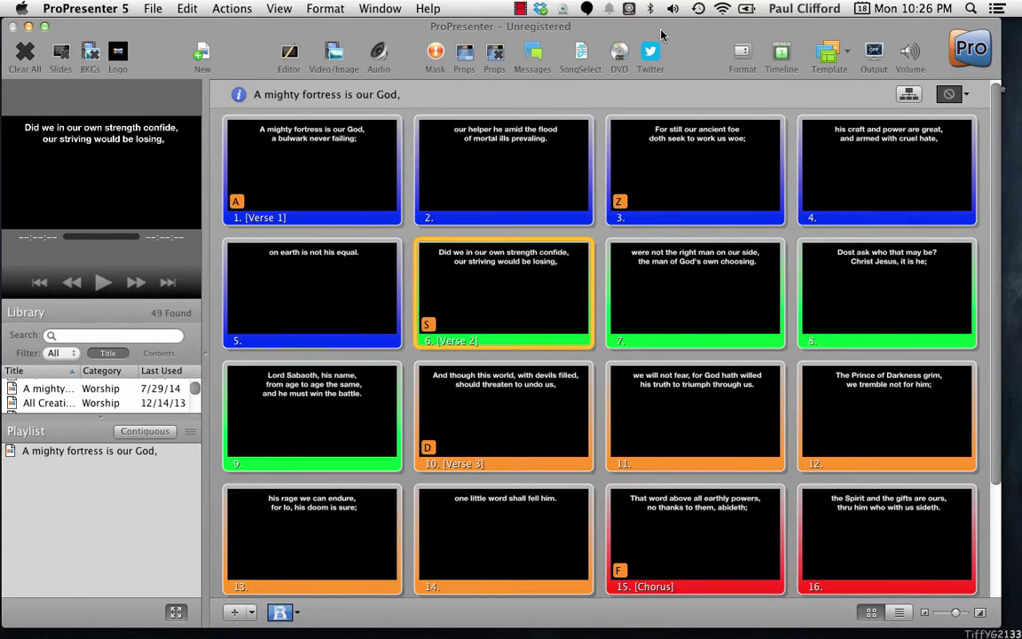
Rearrange the ProPresenter and Finder windows so that the Desktop file list and the song slides can be reached together
left_click_drag(660, 26, 672, 252)
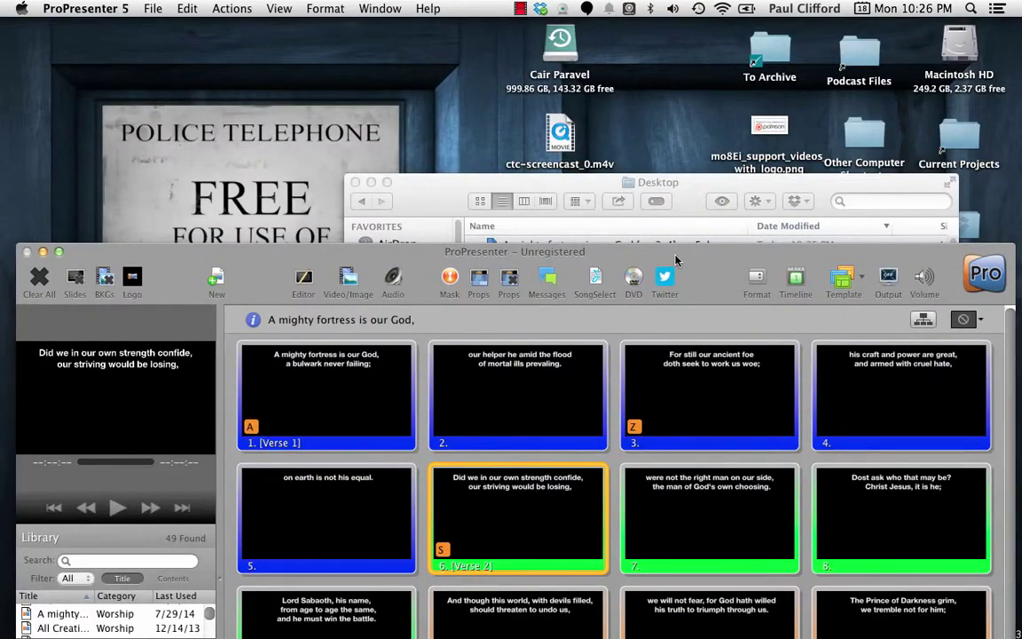
left_click(684, 181)
left_click_drag(684, 181, 724, 51)
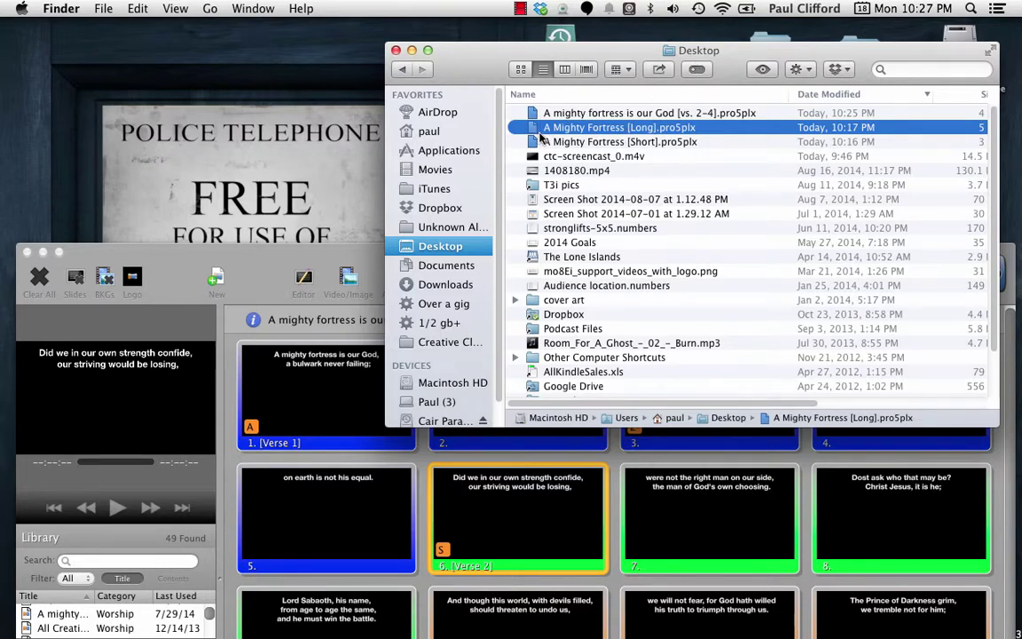
left_click(362, 254)
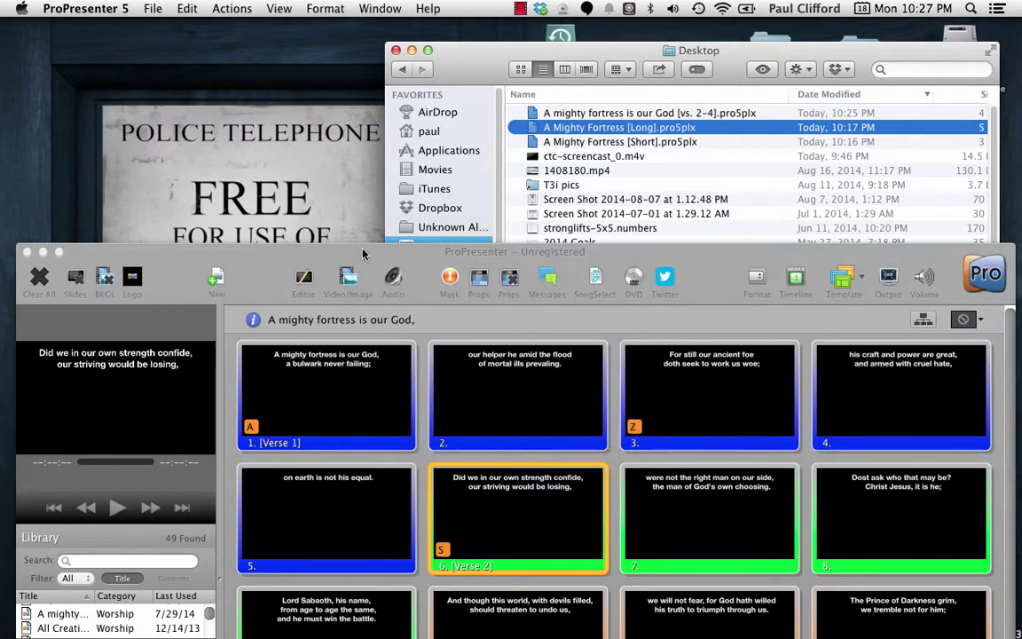
left_click_drag(361, 255, 348, 26)
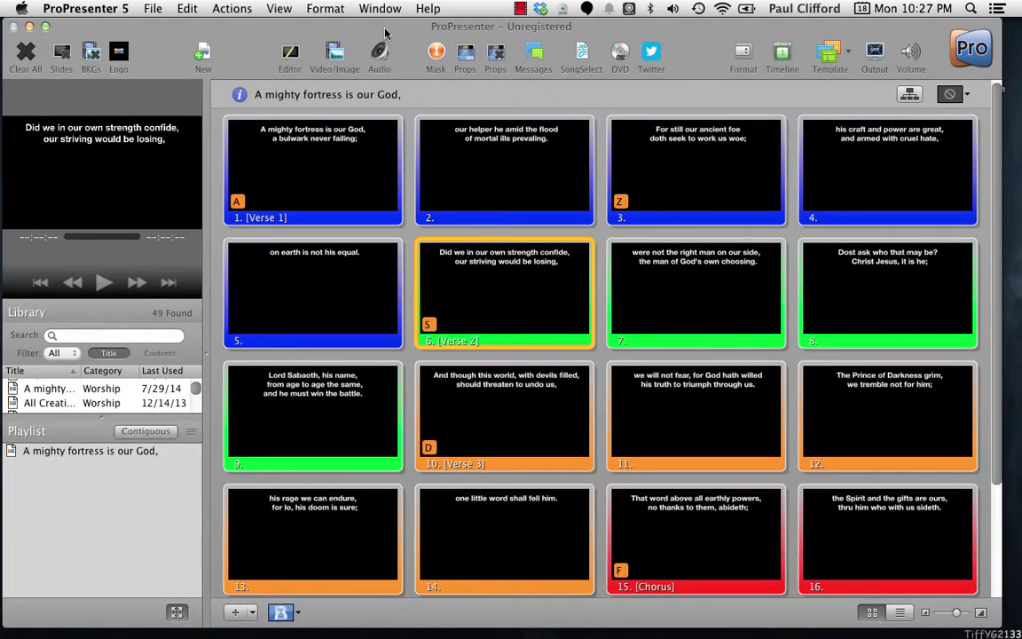
left_click_drag(384, 33, 394, 128)
left_click(460, 53)
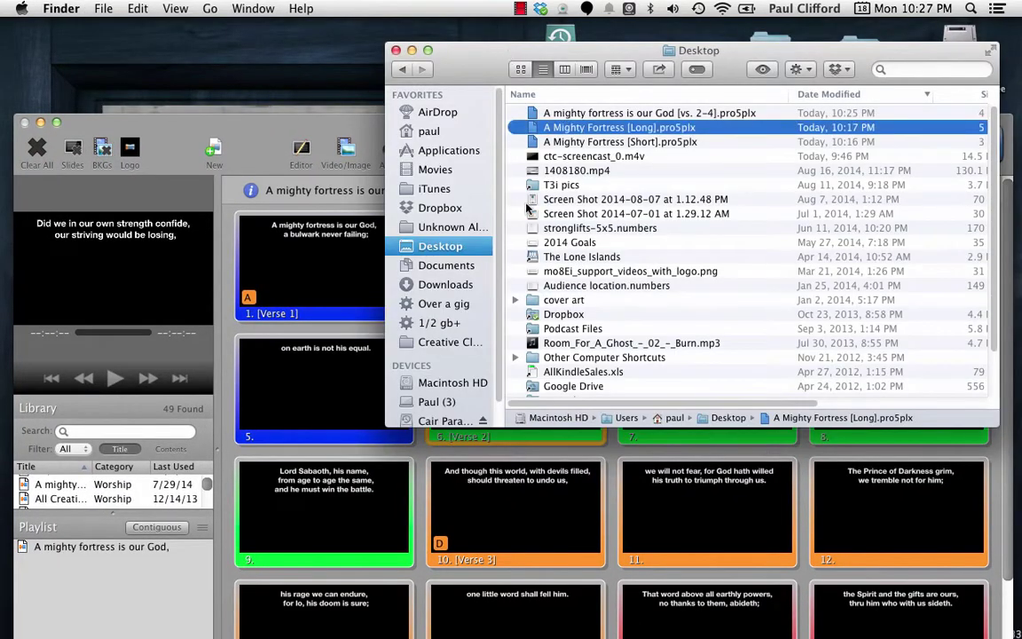
Open A Mighty Fortress [Short].pro5plx in ProPresenter and write over the library song with this version
left_click(533, 144)
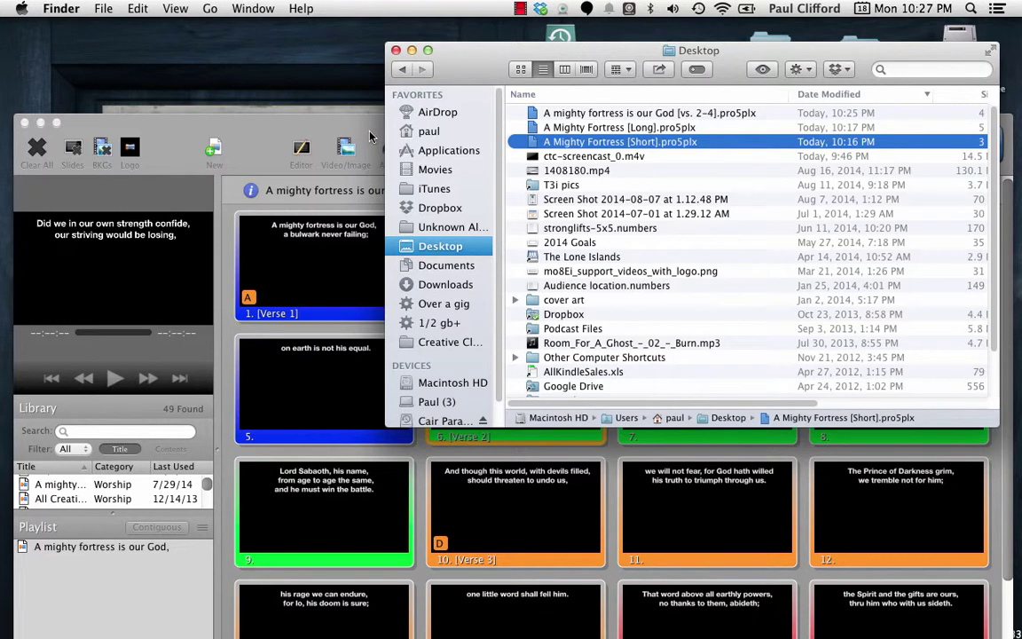
left_click_drag(370, 135, 373, 137)
left_click(761, 371)
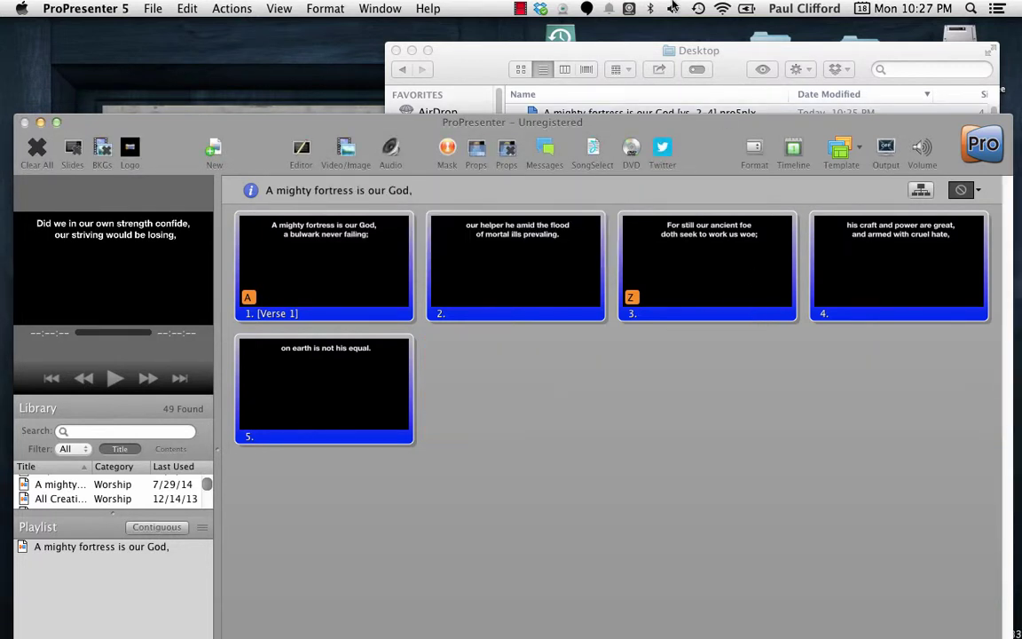
Swap the library song back to A Mighty Fortress [Long].pro5plx by writing over it, and return the ProPresenter window to its original place
left_click(638, 52)
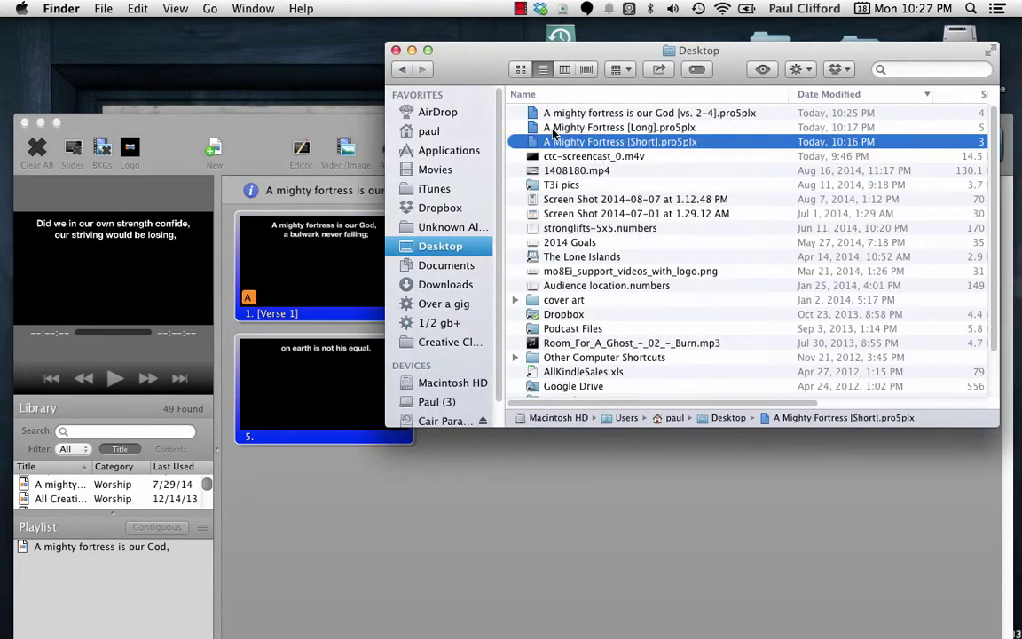
left_click(535, 130)
double_click(535, 129)
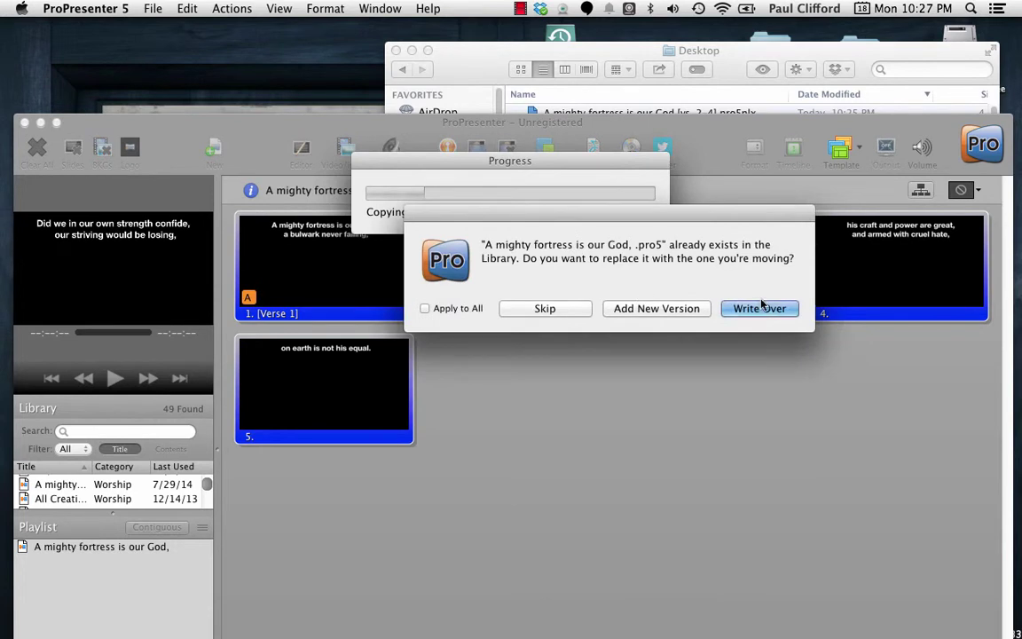
left_click(735, 308)
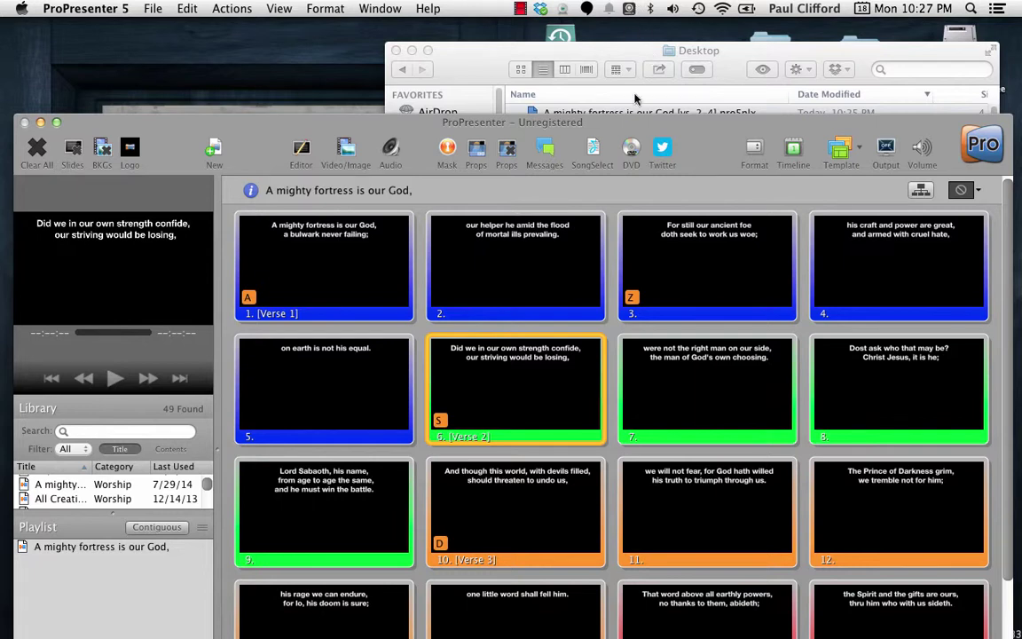
left_click_drag(639, 127, 628, 29)
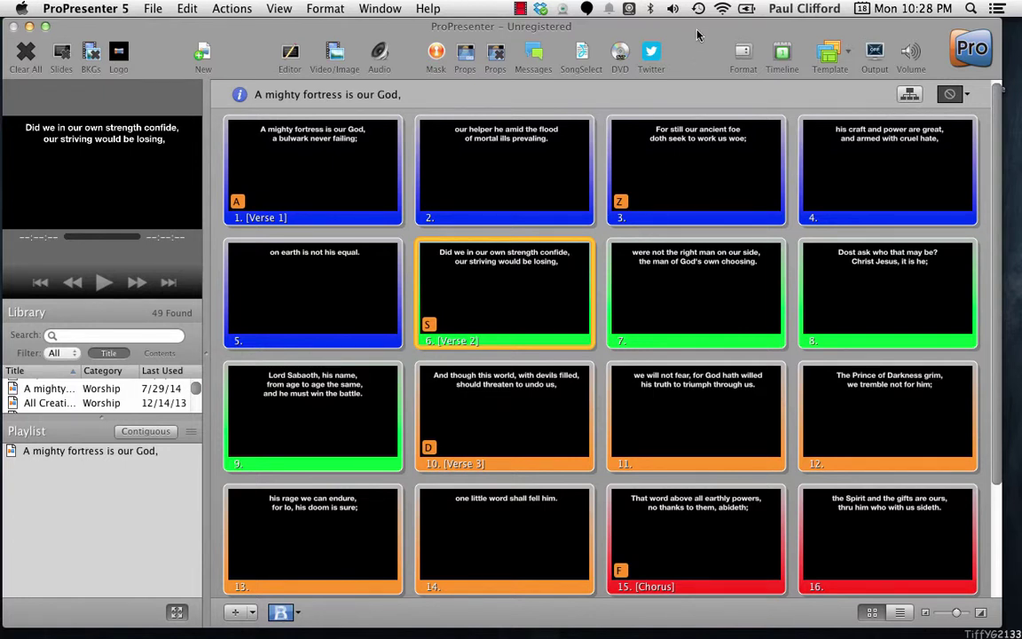
left_click_drag(698, 36, 694, 36)
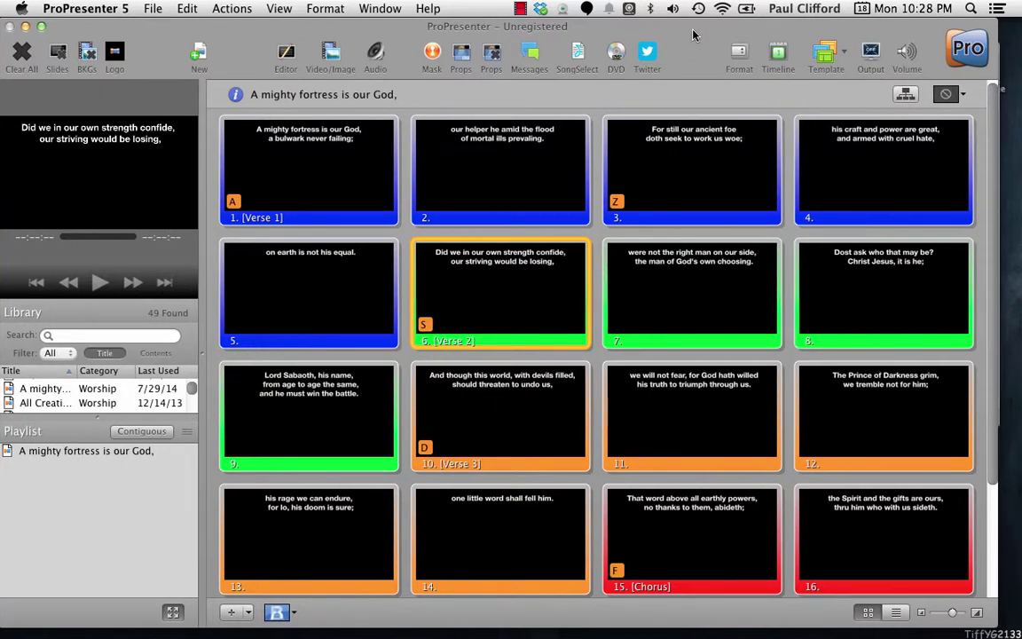